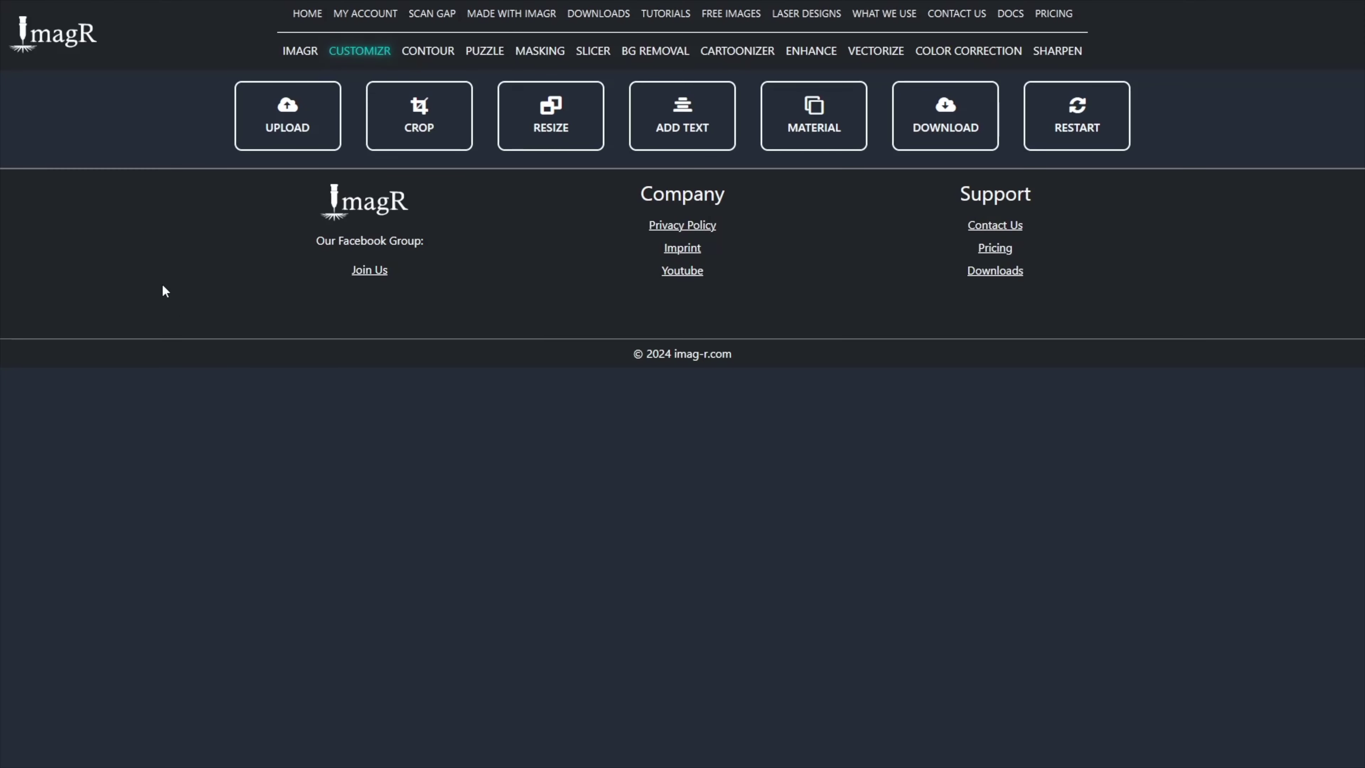
Import the girl portrait in grayscale and set the resize units to millimetres.
{"action": "left_click", "coordinate": [269, 126]}
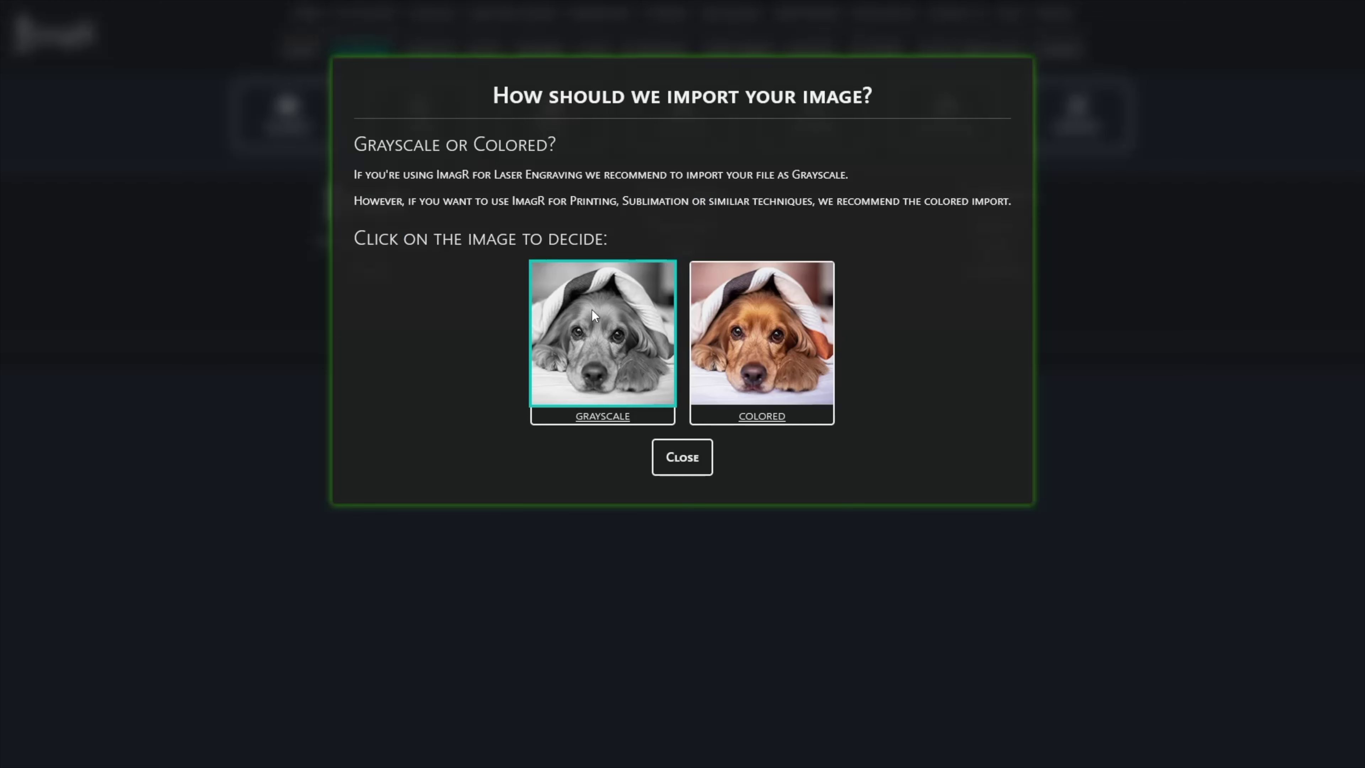
{"action": "left_click", "coordinate": [1120, 422]}
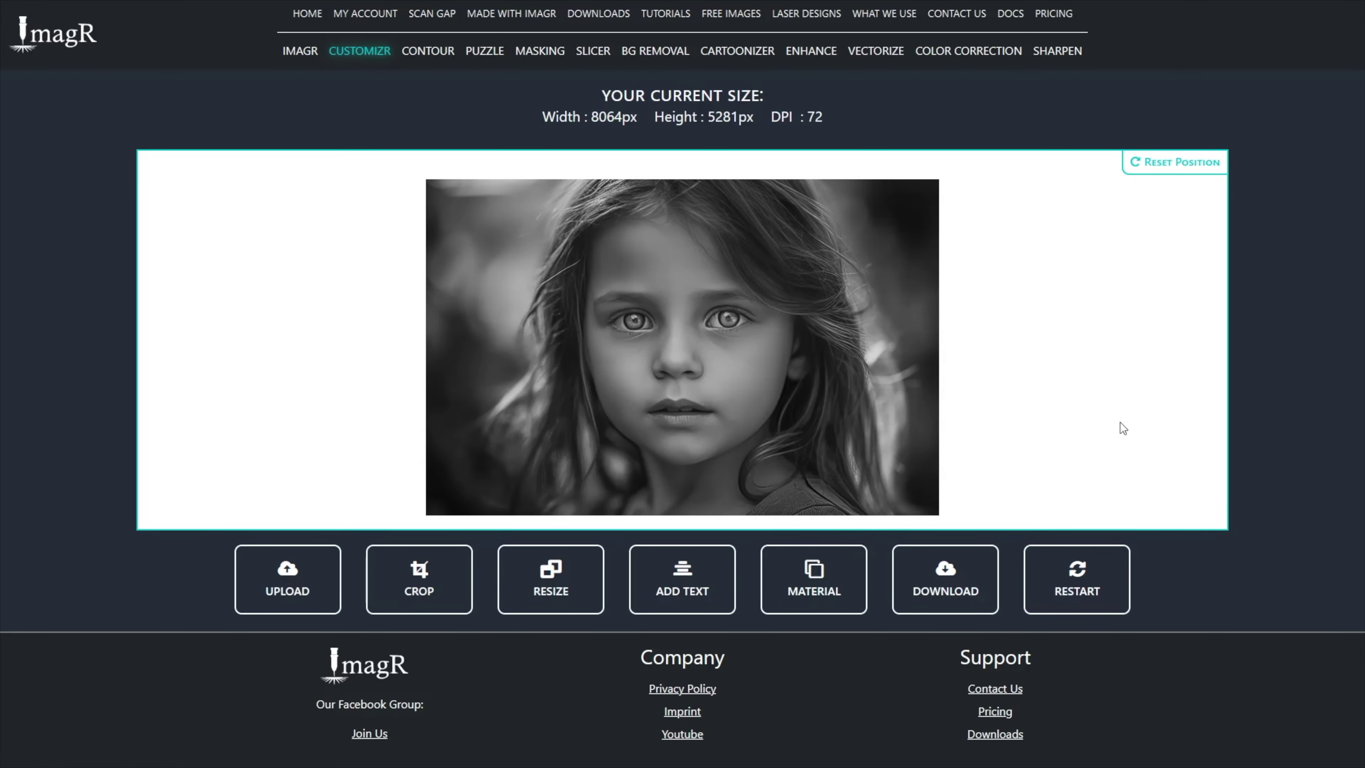
{"action": "left_click", "coordinate": [557, 587]}
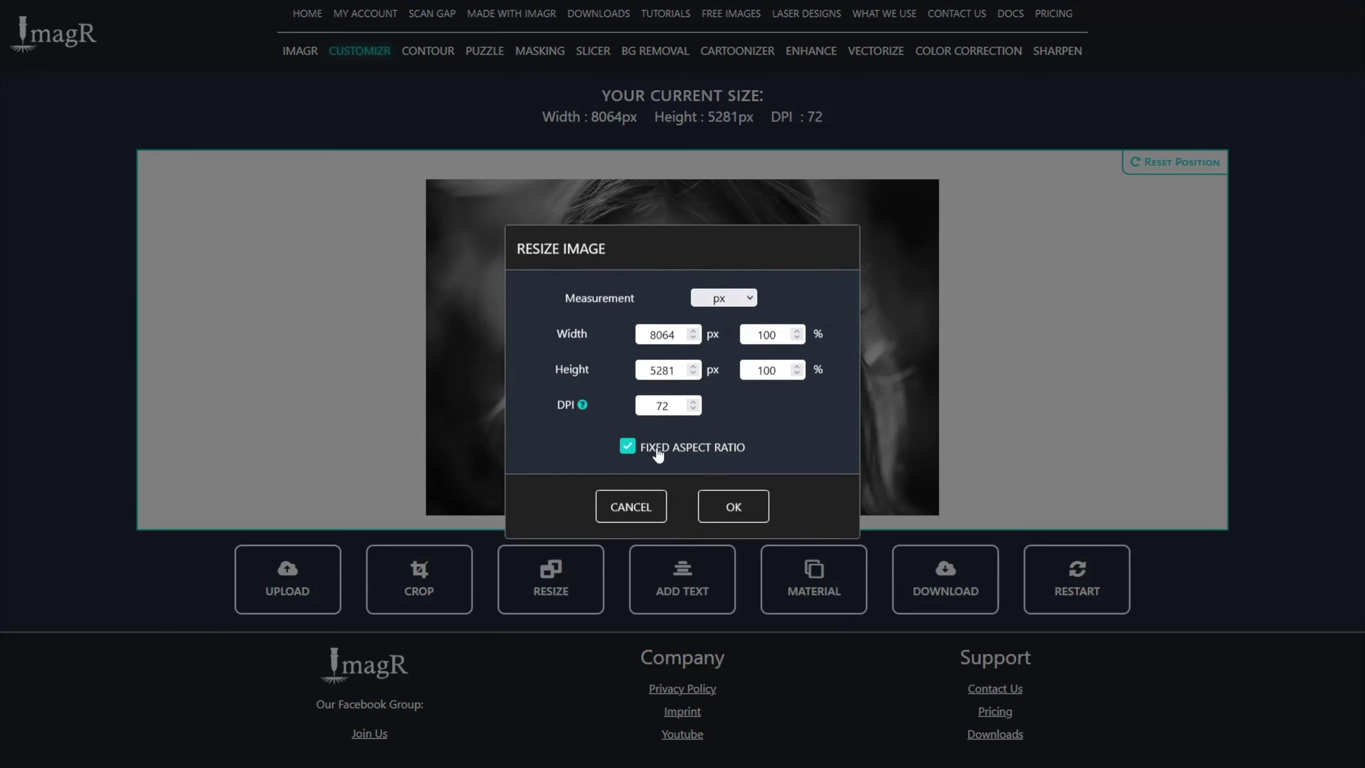
{"action": "left_click", "coordinate": [724, 299]}
{"action": "left_click", "coordinate": [720, 329]}
Enter a width of 250 mm (250 × 164 mm) at 318 DPI.
{"action": "left_click", "coordinate": [664, 337]}
{"action": "key", "text": "ctrl+a"}
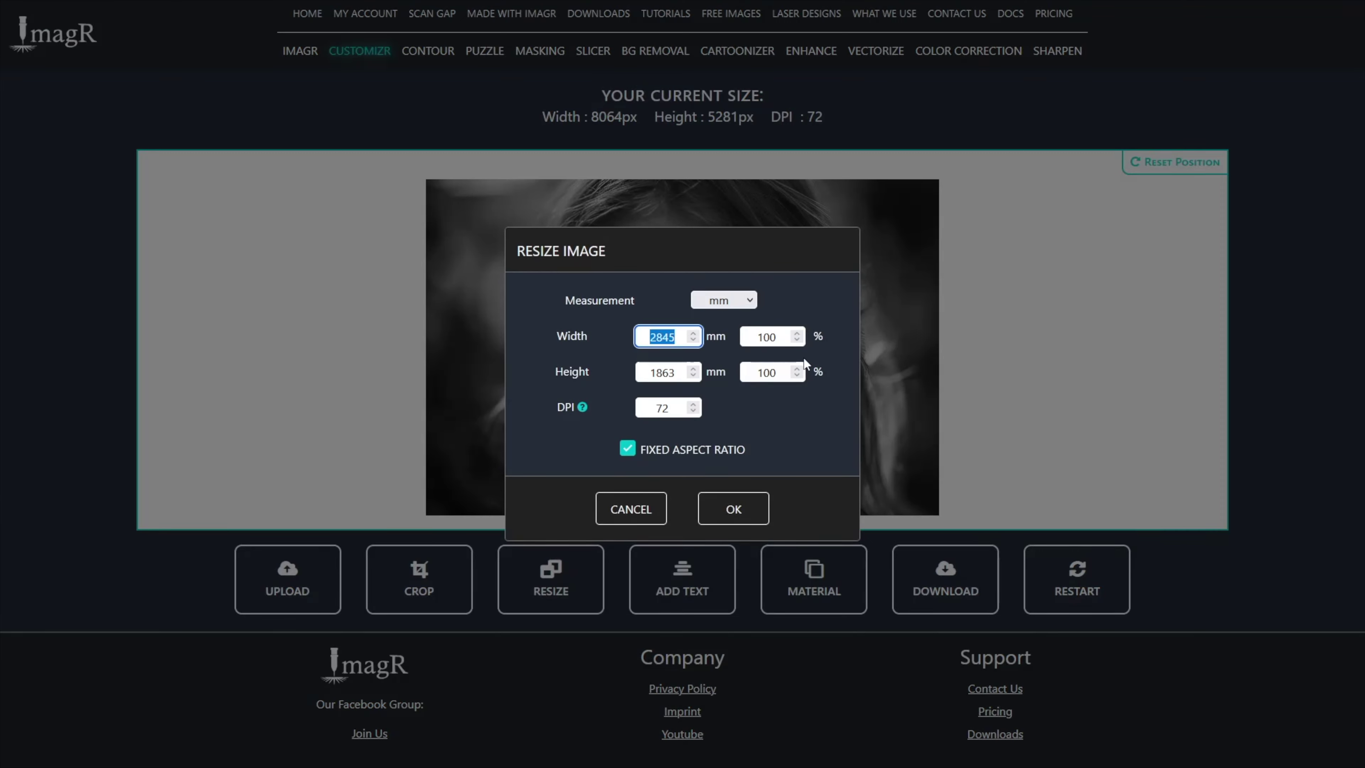
{"action": "type", "text": "250"}
{"action": "key", "text": "Tab"}
{"action": "key", "text": "Tab"}
{"action": "key", "text": "Tab"}
{"action": "key", "text": "Tab"}
{"action": "key", "text": "Tab"}
{"action": "type", "text": "318"}
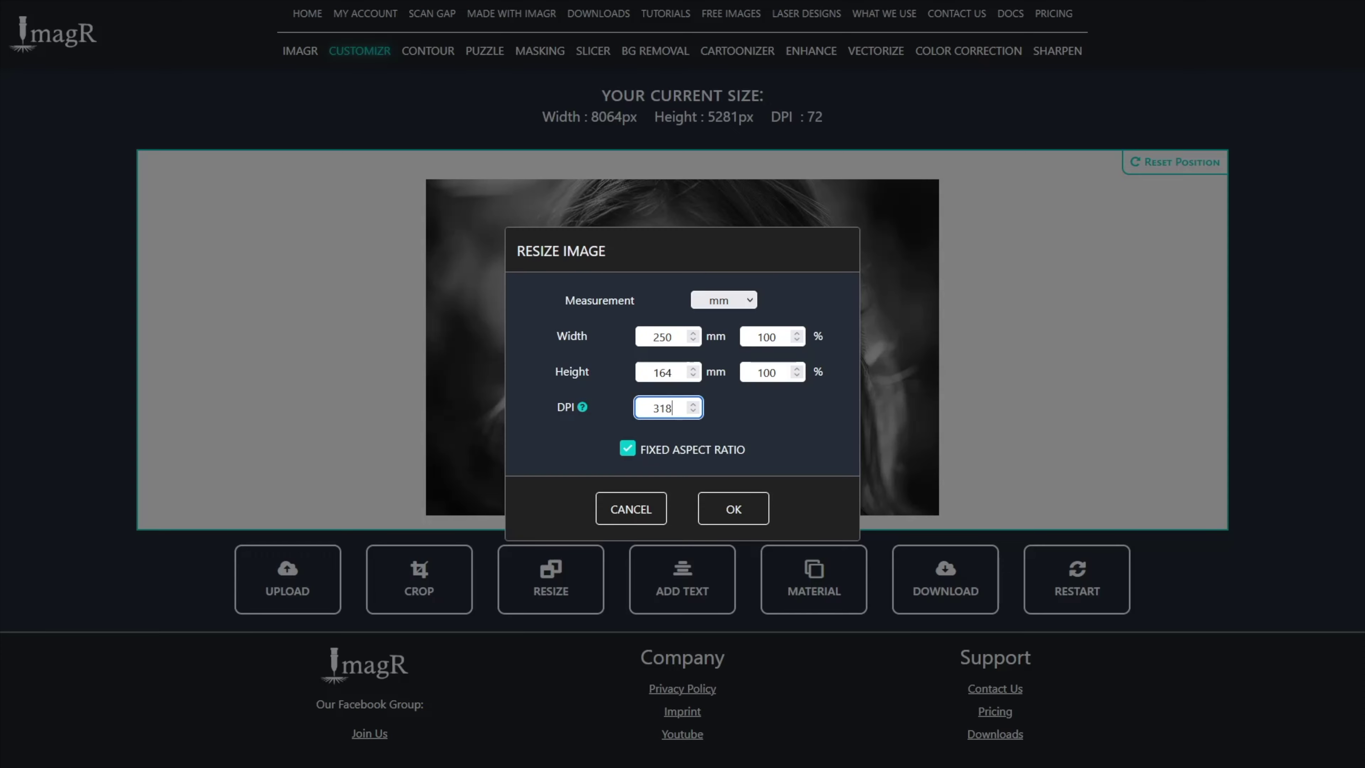
{"action": "left_click", "coordinate": [739, 522]}
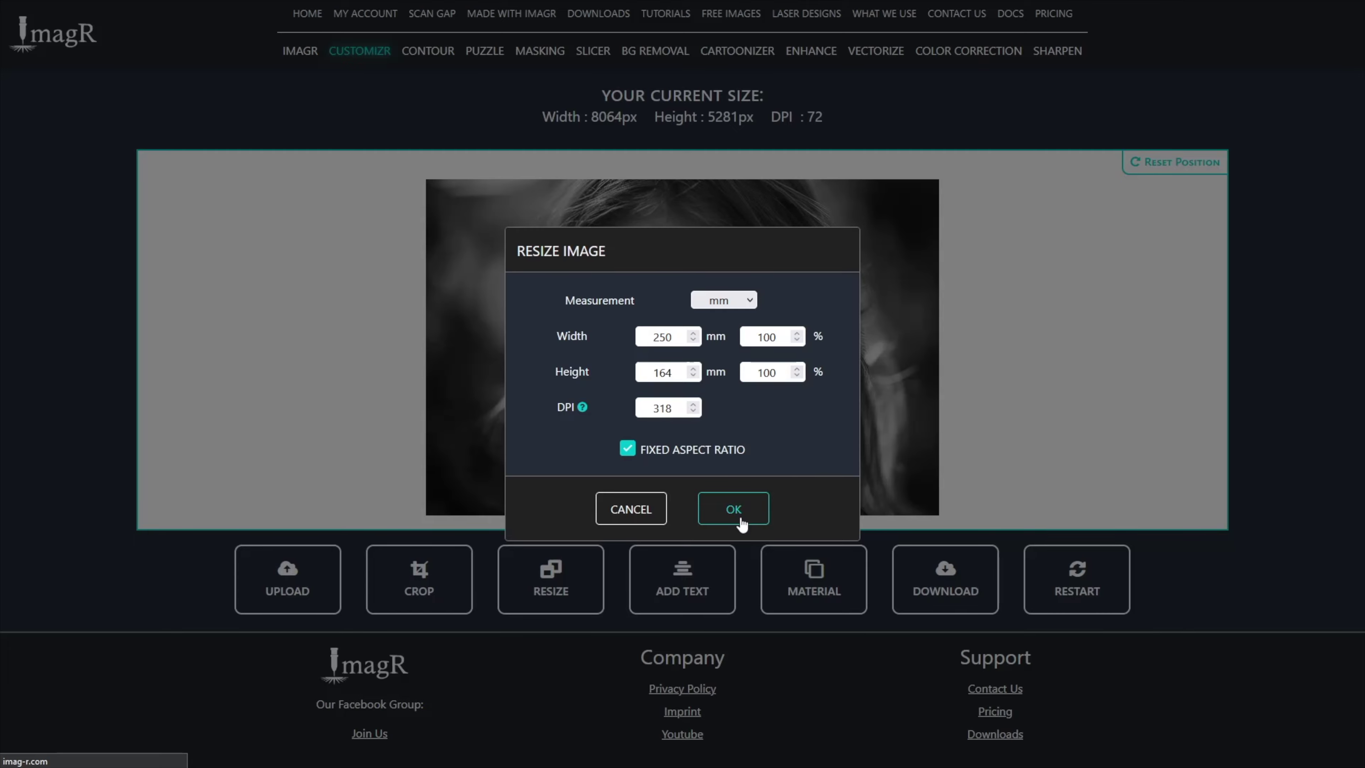
Apply the 250 mm, 318 DPI size and choose the Kasia Wood material.
{"action": "left_click", "coordinate": [740, 521]}
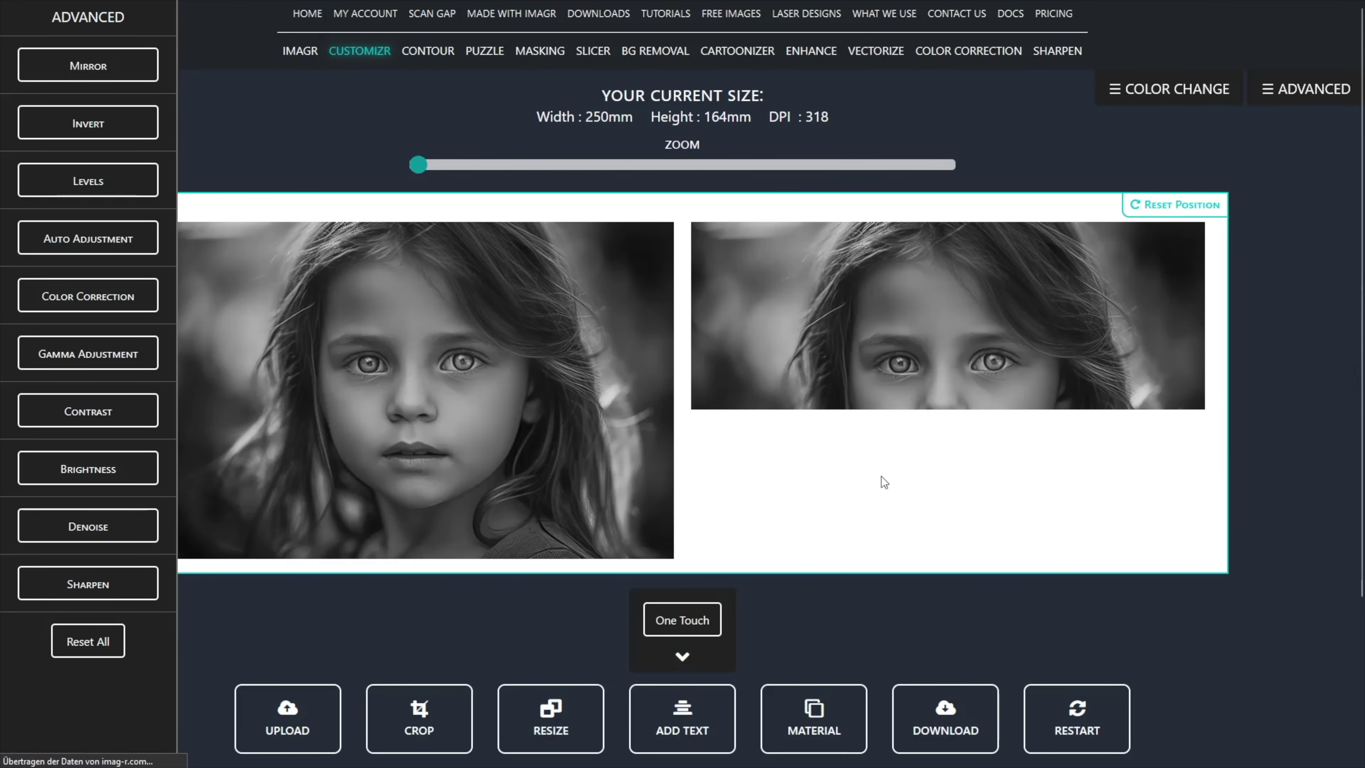
{"action": "scroll", "coordinate": [811, 637], "scroll_direction": "down", "scroll_amount": 2}
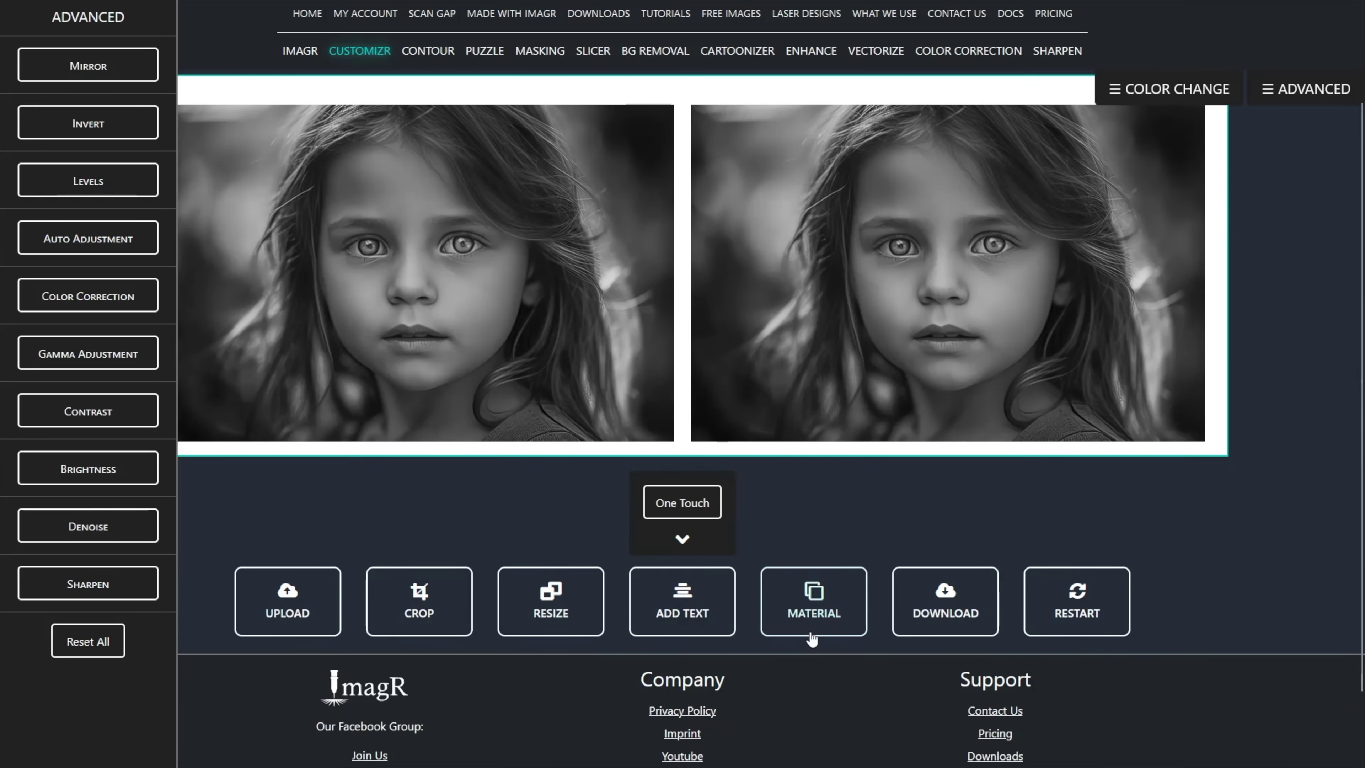
{"action": "left_click", "coordinate": [812, 637]}
{"action": "left_click", "coordinate": [595, 317]}
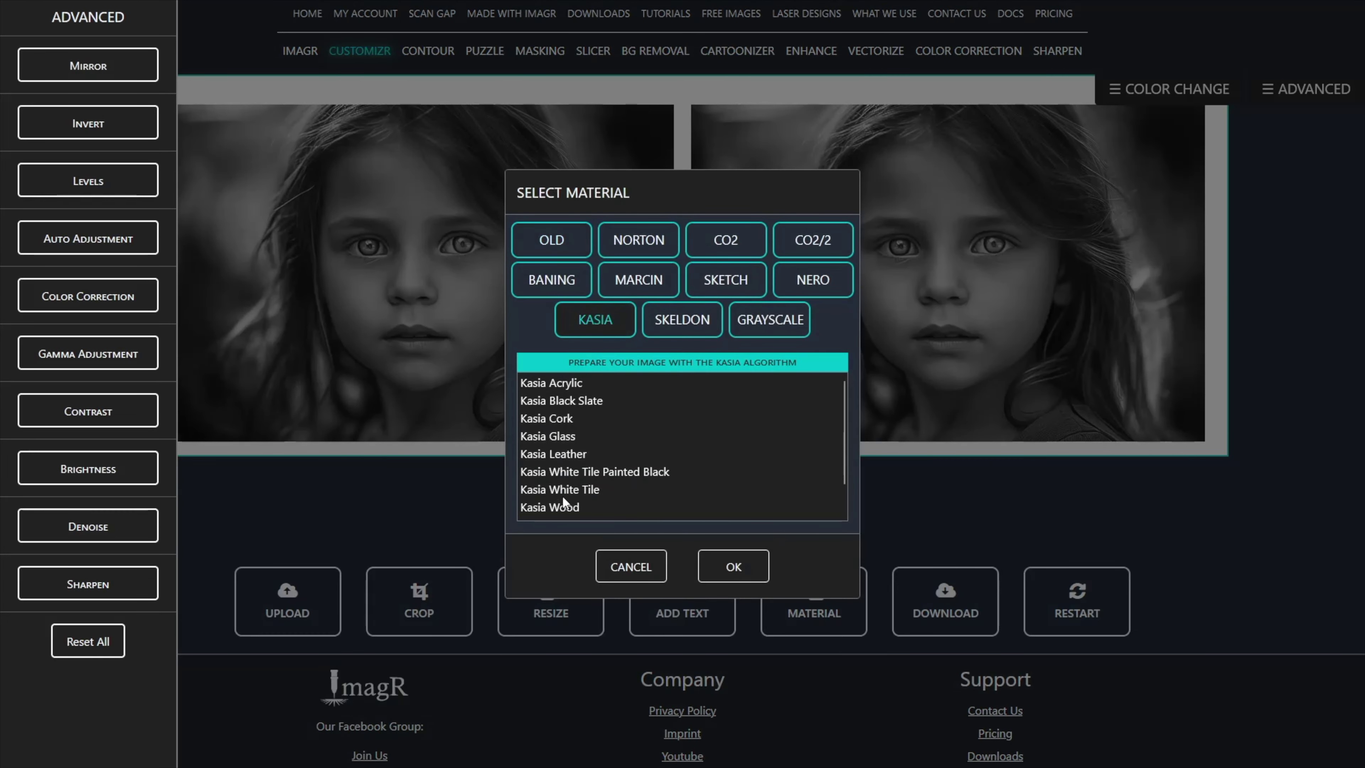
{"action": "left_click", "coordinate": [563, 505]}
{"action": "left_click", "coordinate": [731, 564]}
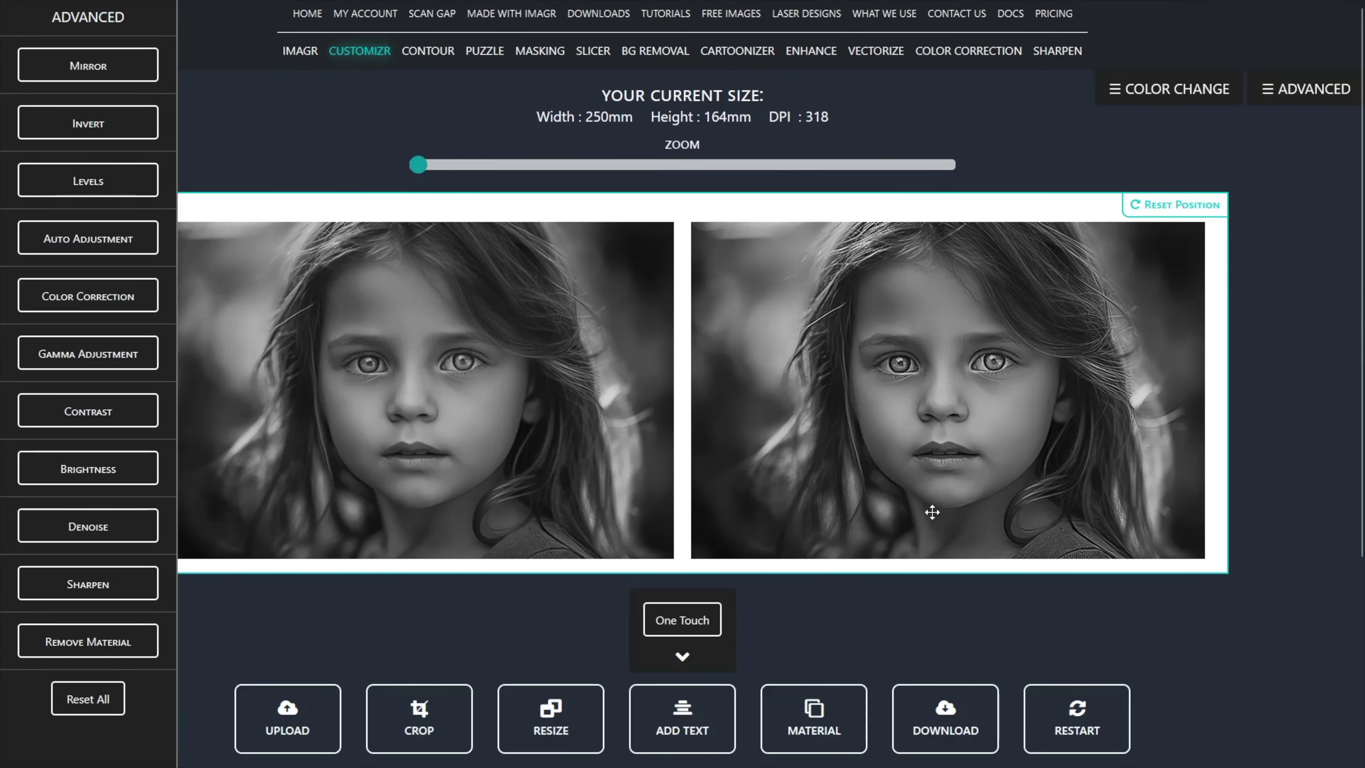
Untick Denoise in the One Touch options.
{"action": "left_click", "coordinate": [682, 657]}
{"action": "scroll", "coordinate": [713, 645], "scroll_direction": "down", "scroll_amount": 2}
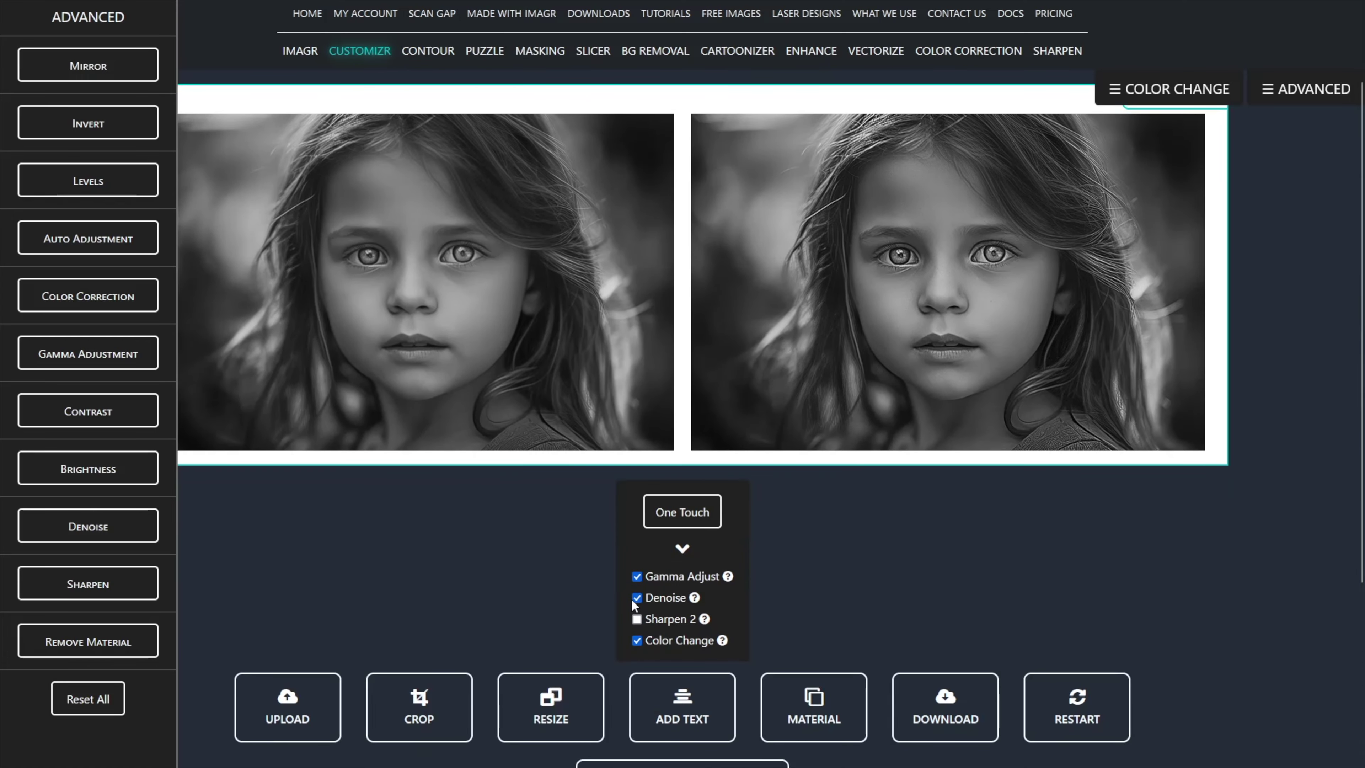
{"action": "left_click", "coordinate": [634, 599]}
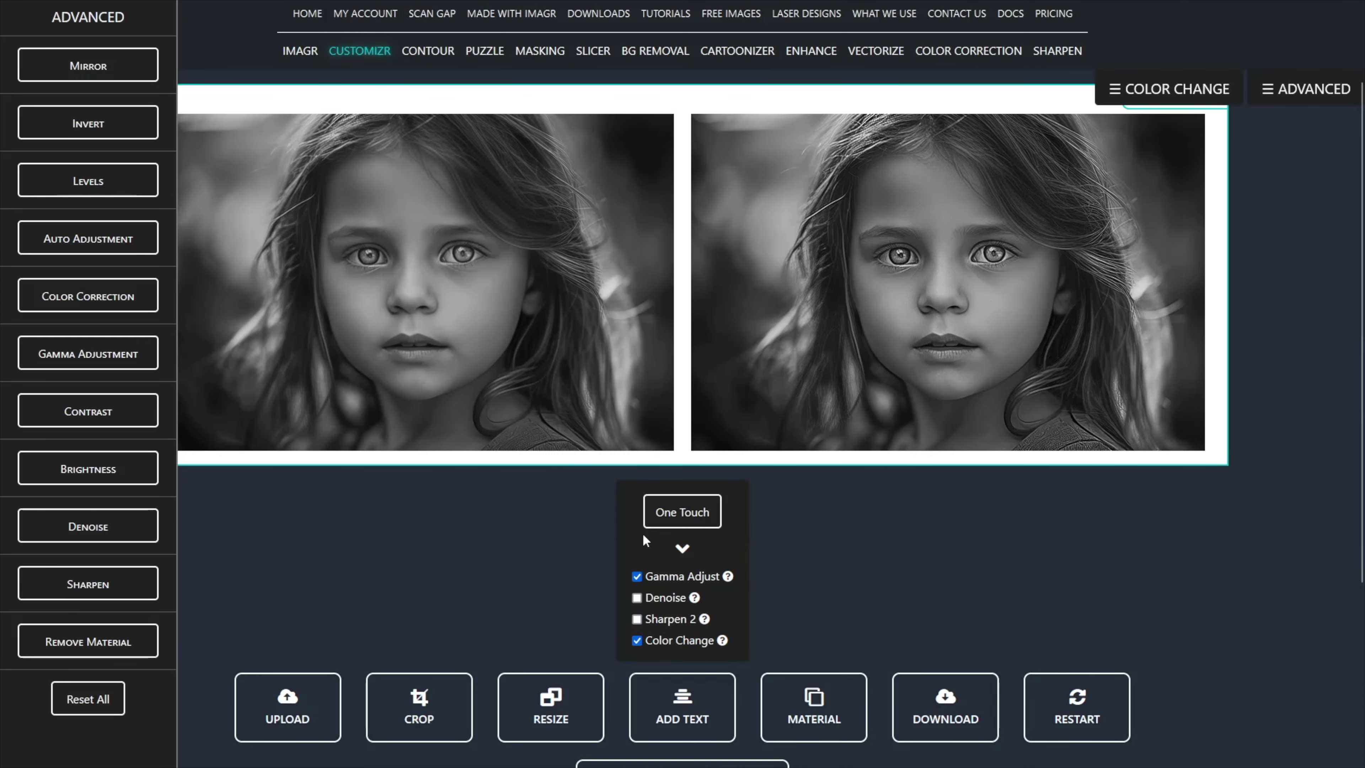
Run One Touch, then run Auto Adjustment on the portrait.
{"action": "left_click", "coordinate": [698, 515]}
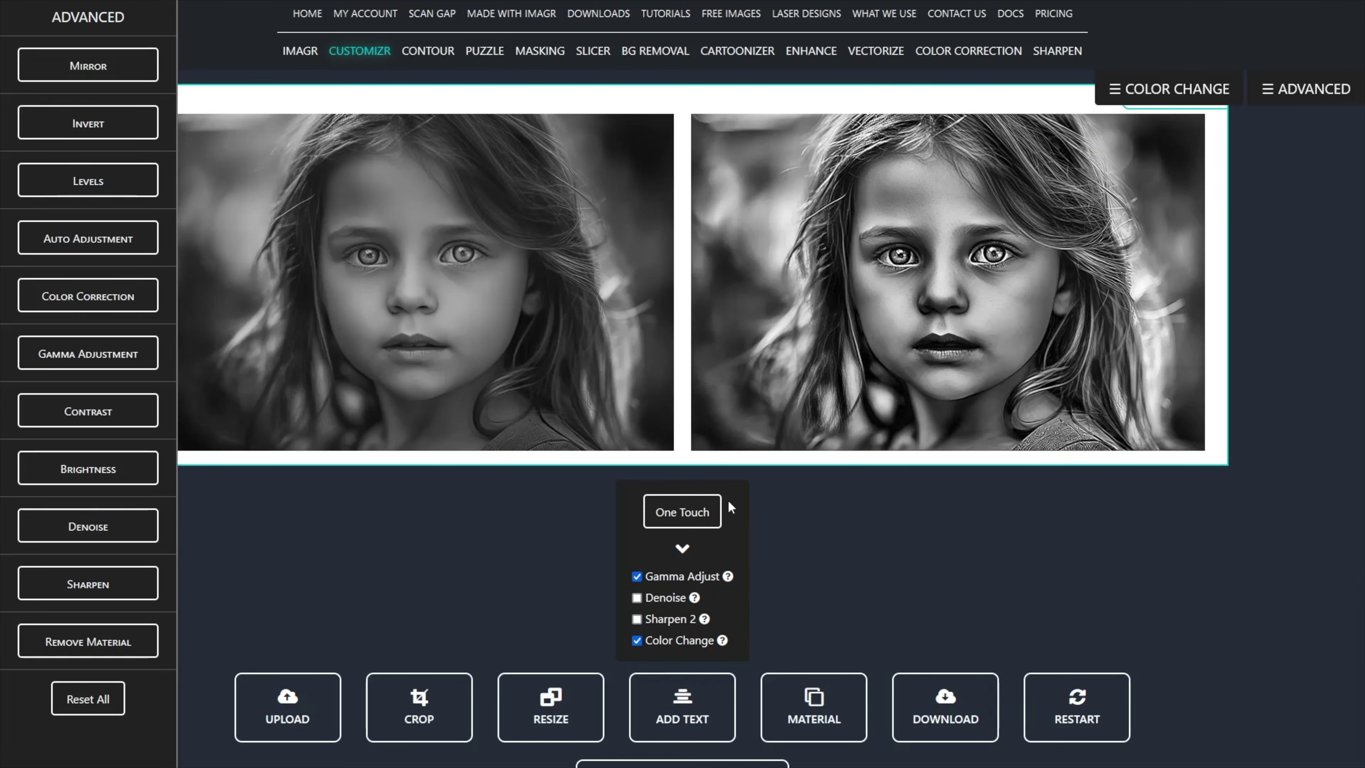
{"action": "scroll", "coordinate": [730, 503], "scroll_direction": "up", "scroll_amount": 2}
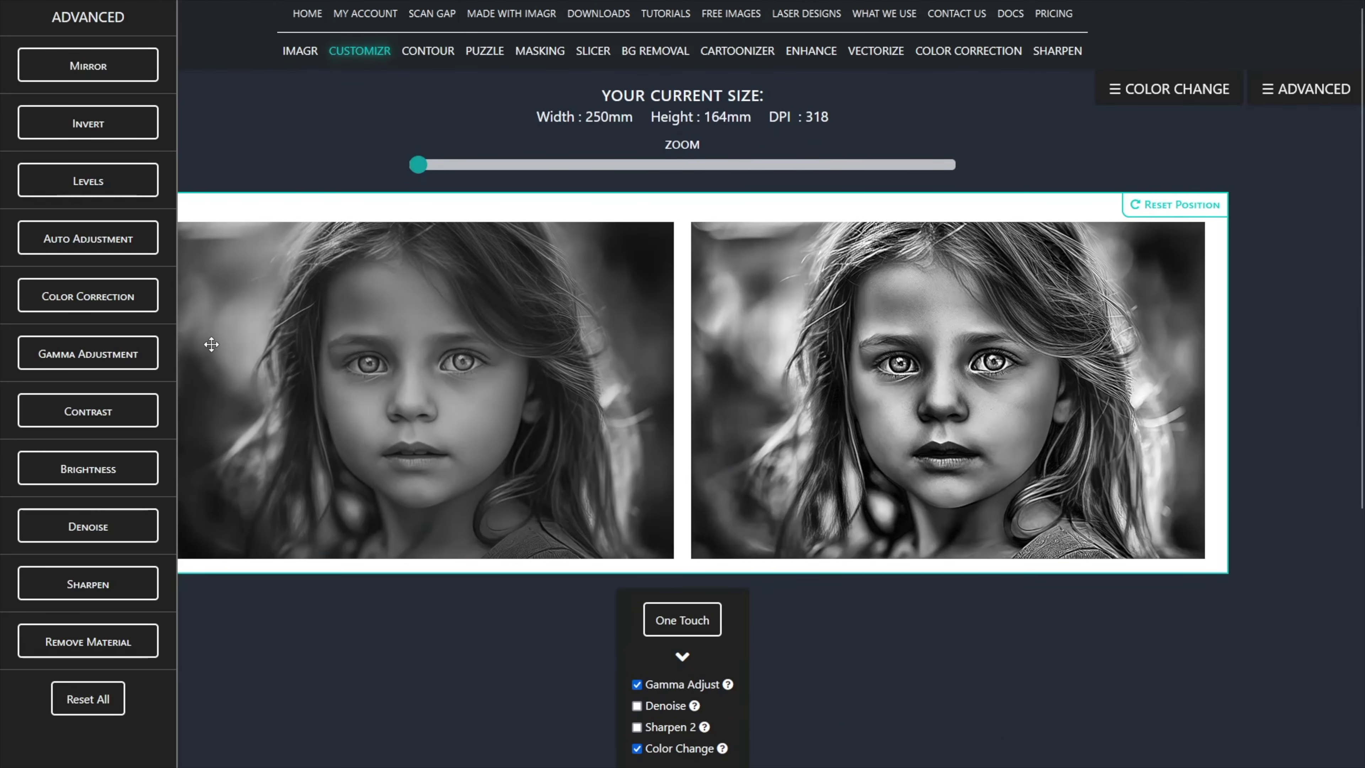
{"action": "left_click", "coordinate": [76, 356]}
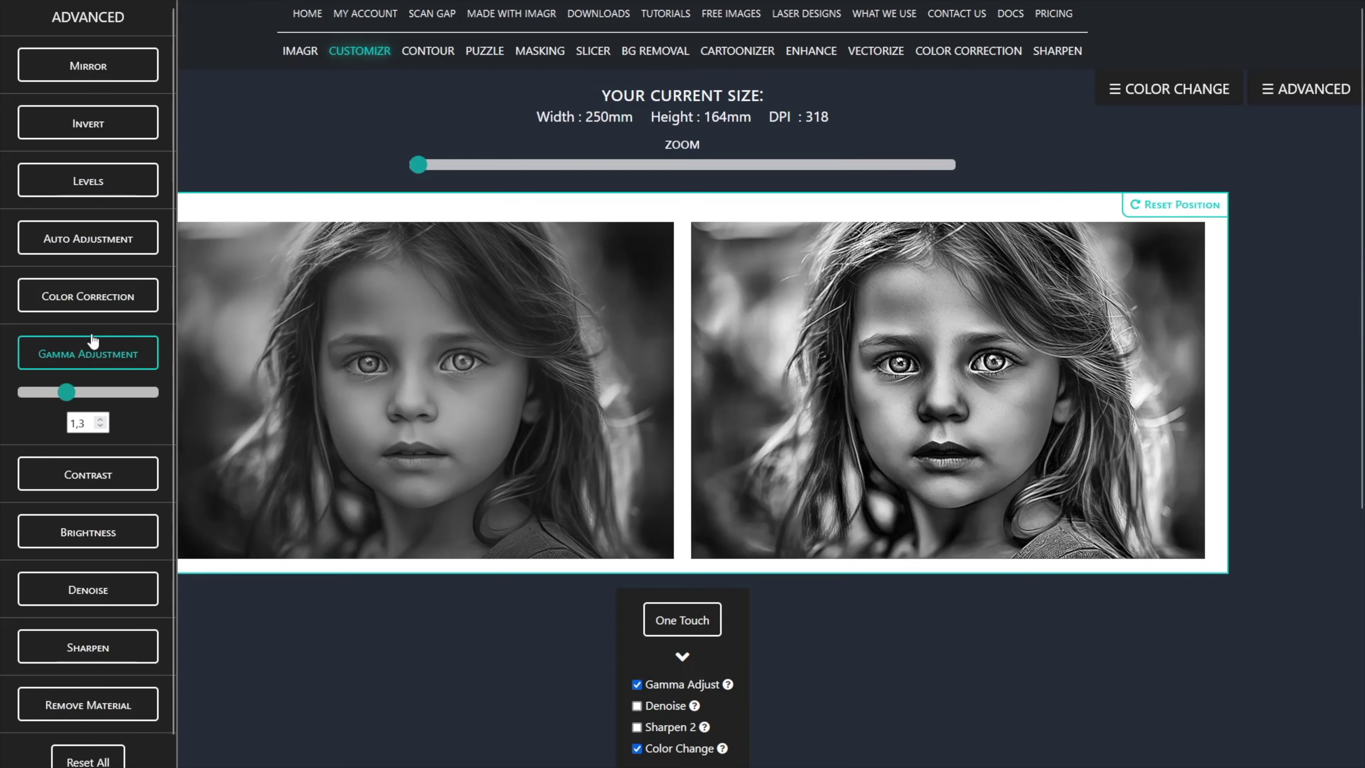
{"action": "left_click", "coordinate": [89, 239]}
{"action": "left_click", "coordinate": [67, 285]}
{"action": "left_click", "coordinate": [66, 285]}
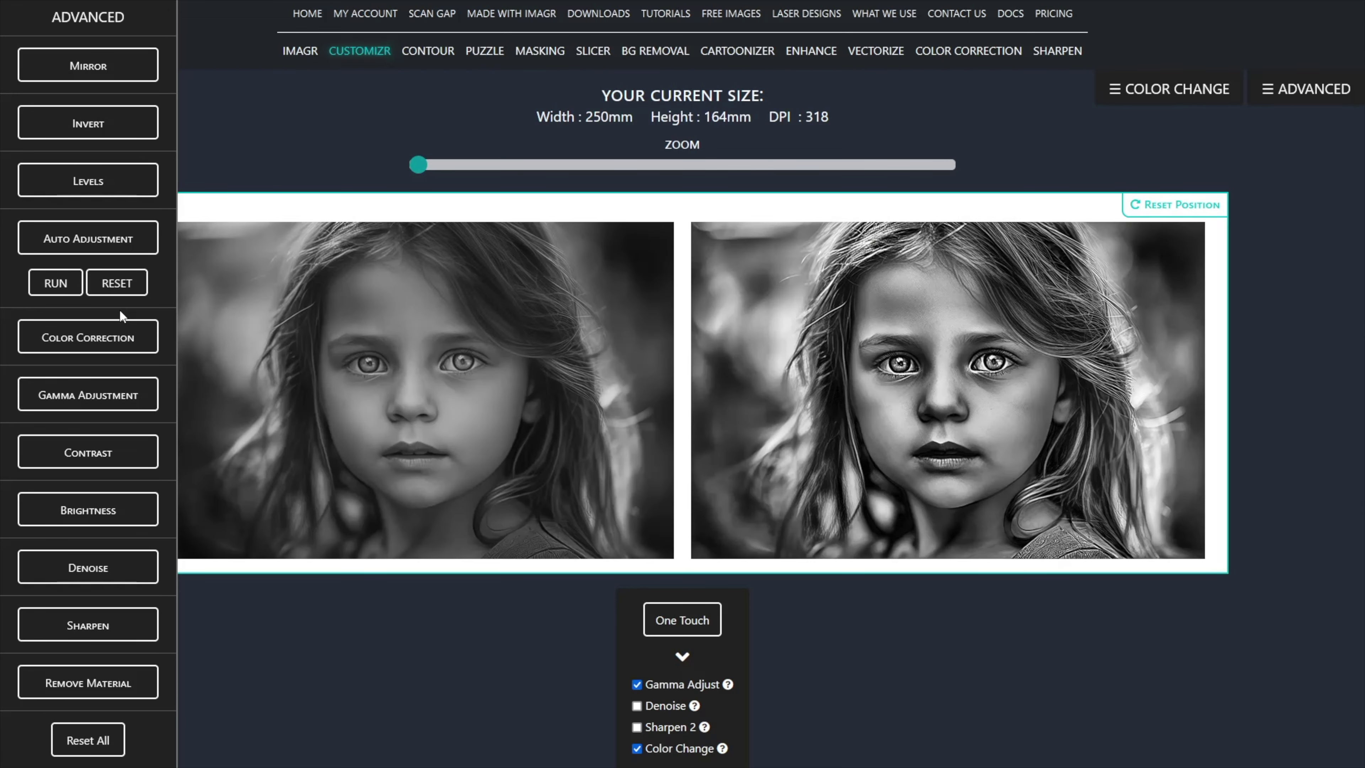
Raise the gamma adjustment to 2,5 to lighten the portrait.
{"action": "left_click", "coordinate": [90, 407]}
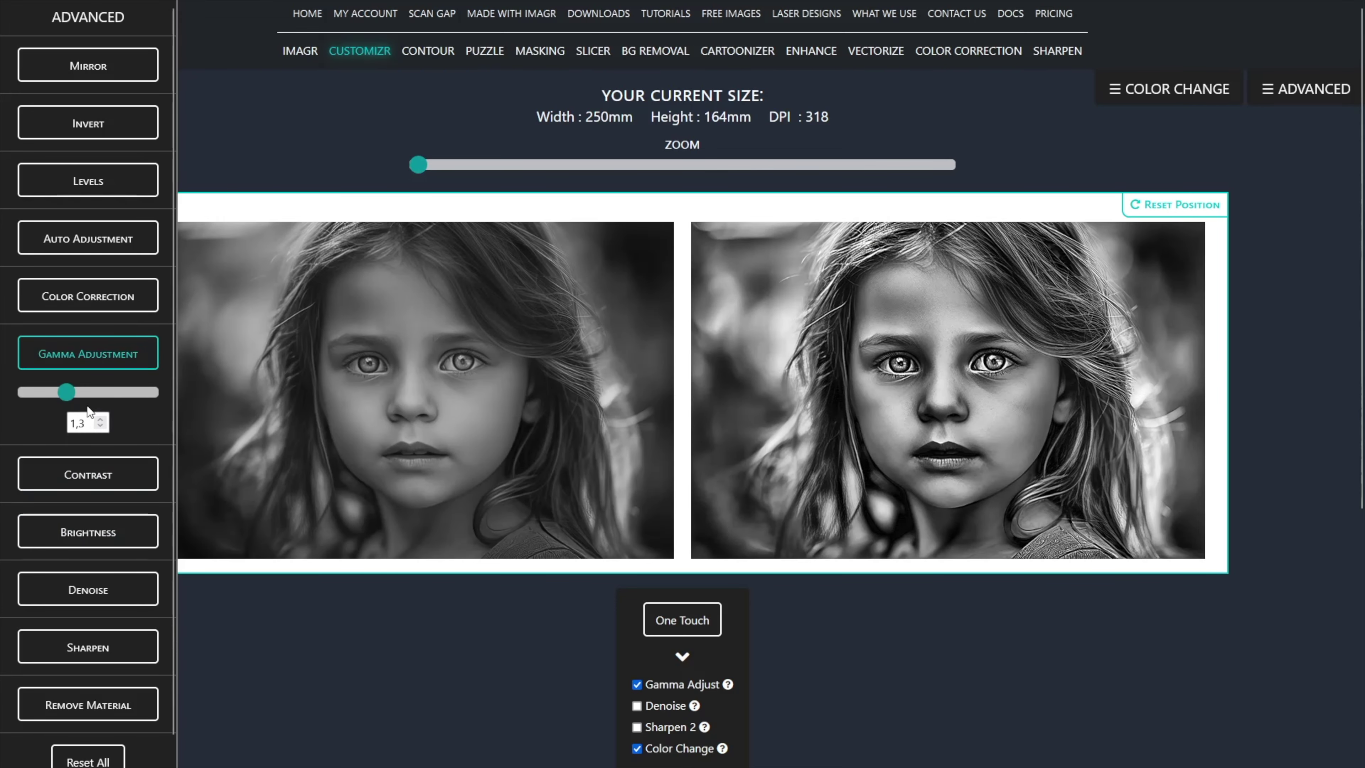
{"action": "left_click", "coordinate": [94, 393]}
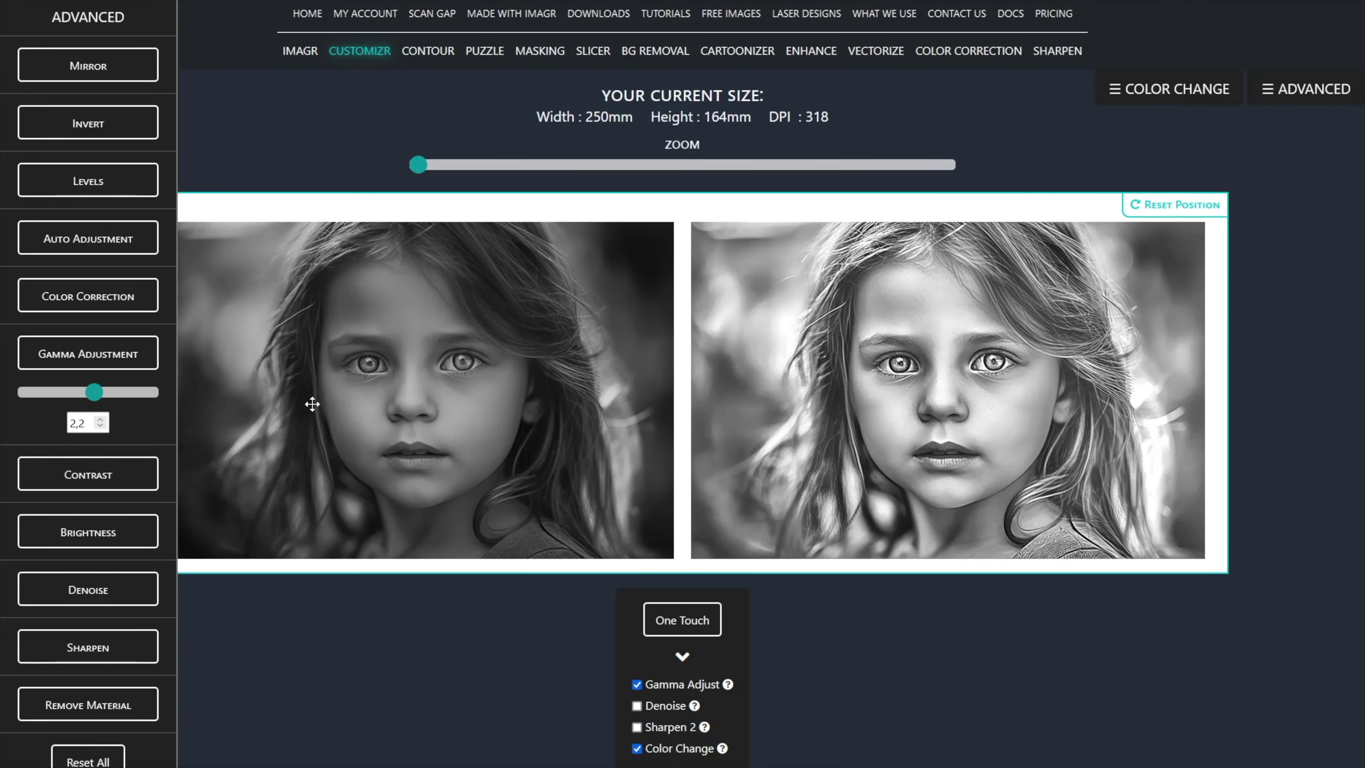
{"action": "key", "text": "Right"}
{"action": "key", "text": "Right"}
{"action": "key", "text": "Right"}
{"action": "scroll", "coordinate": [945, 547], "scroll_direction": "down", "scroll_amount": 3}
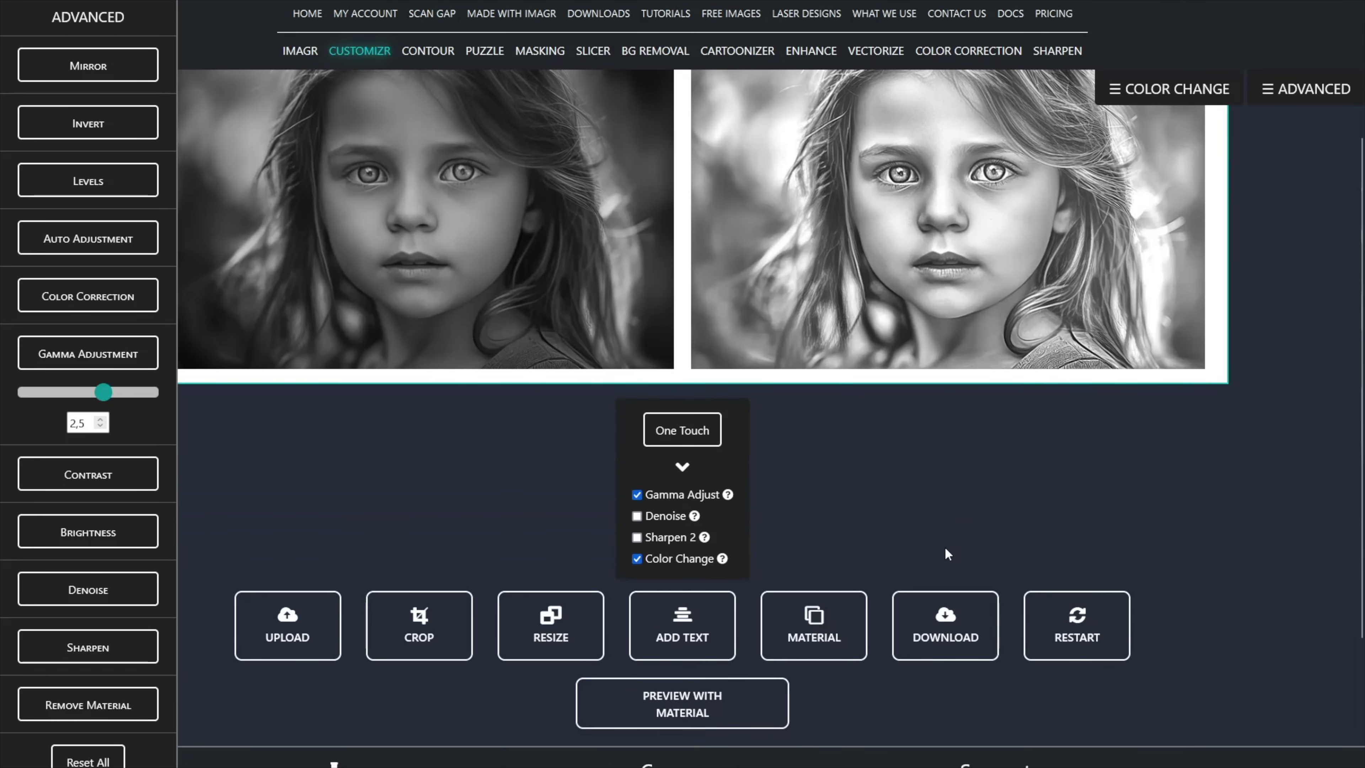
Start a DPI test with the crop box shrunk over the eye.
{"action": "left_click", "coordinate": [932, 608]}
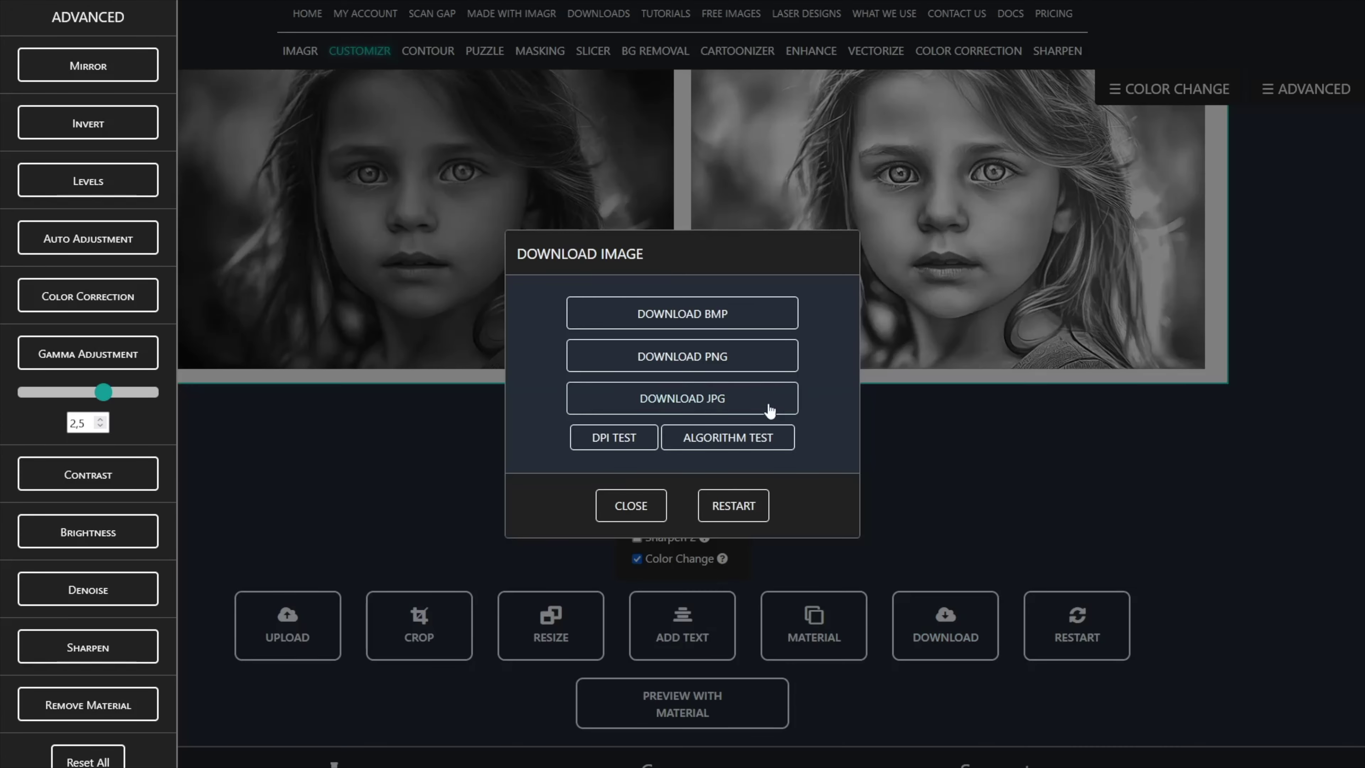
{"action": "left_click", "coordinate": [617, 436]}
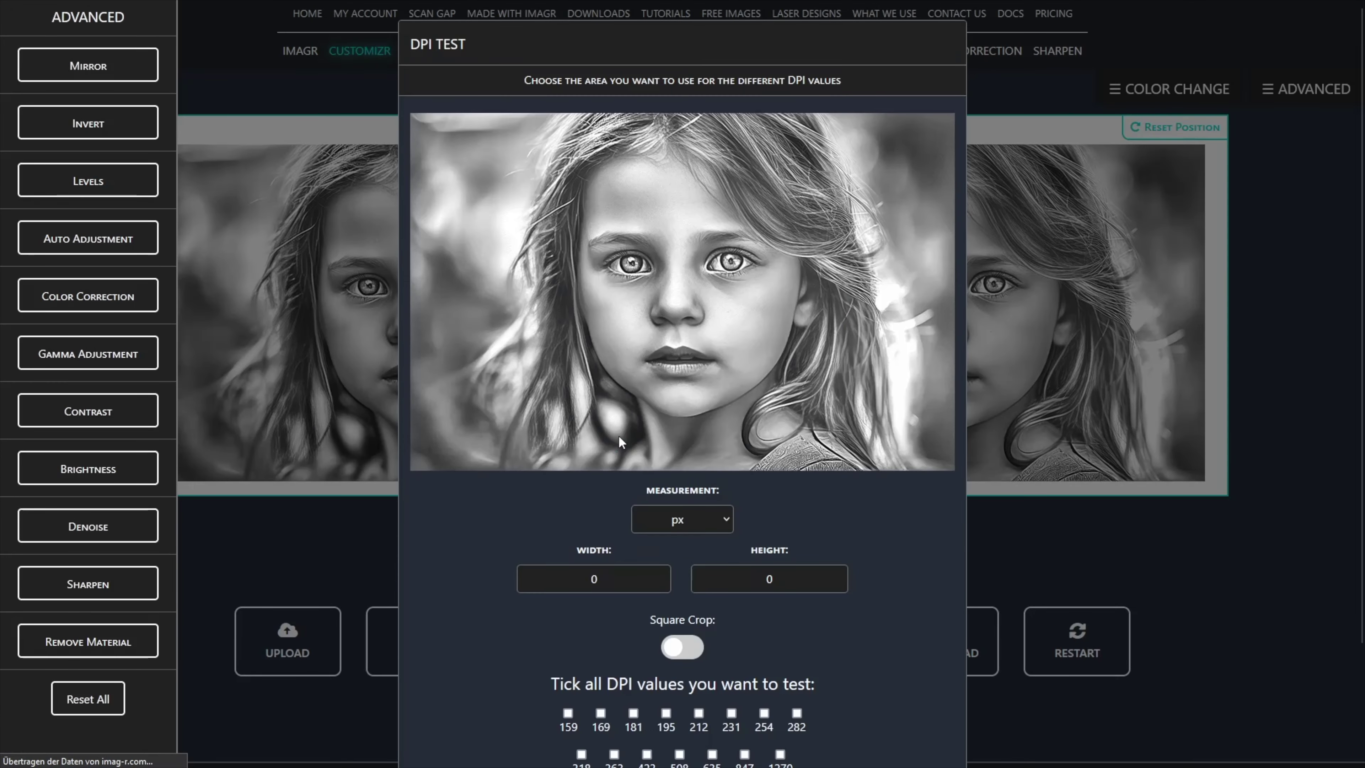
{"action": "left_click_drag", "start_coordinate": [955, 471], "coordinate": [513, 211]}
{"action": "left_click_drag", "start_coordinate": [470, 172], "coordinate": [685, 328]}
Select 254, 282, 318, 363 and 423 DPI and download the test image.
{"action": "scroll", "coordinate": [589, 508], "scroll_direction": "down", "scroll_amount": 3}
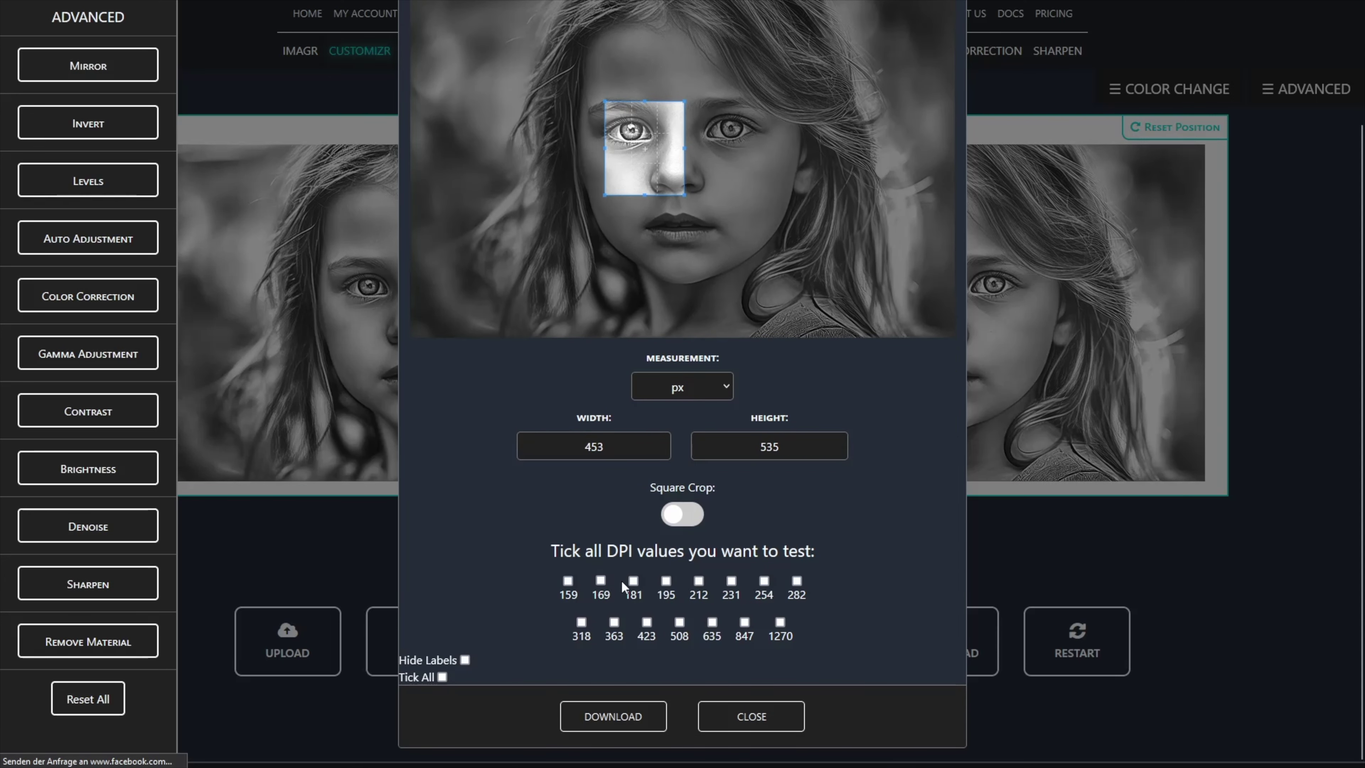
{"action": "left_click", "coordinate": [601, 582]}
{"action": "left_click", "coordinate": [632, 586]}
{"action": "left_click", "coordinate": [664, 586]}
{"action": "left_click", "coordinate": [599, 582]}
{"action": "left_click", "coordinate": [633, 582]}
{"action": "left_click", "coordinate": [665, 582]}
{"action": "left_click", "coordinate": [581, 621]}
{"action": "left_click", "coordinate": [766, 579]}
{"action": "left_click", "coordinate": [638, 711]}
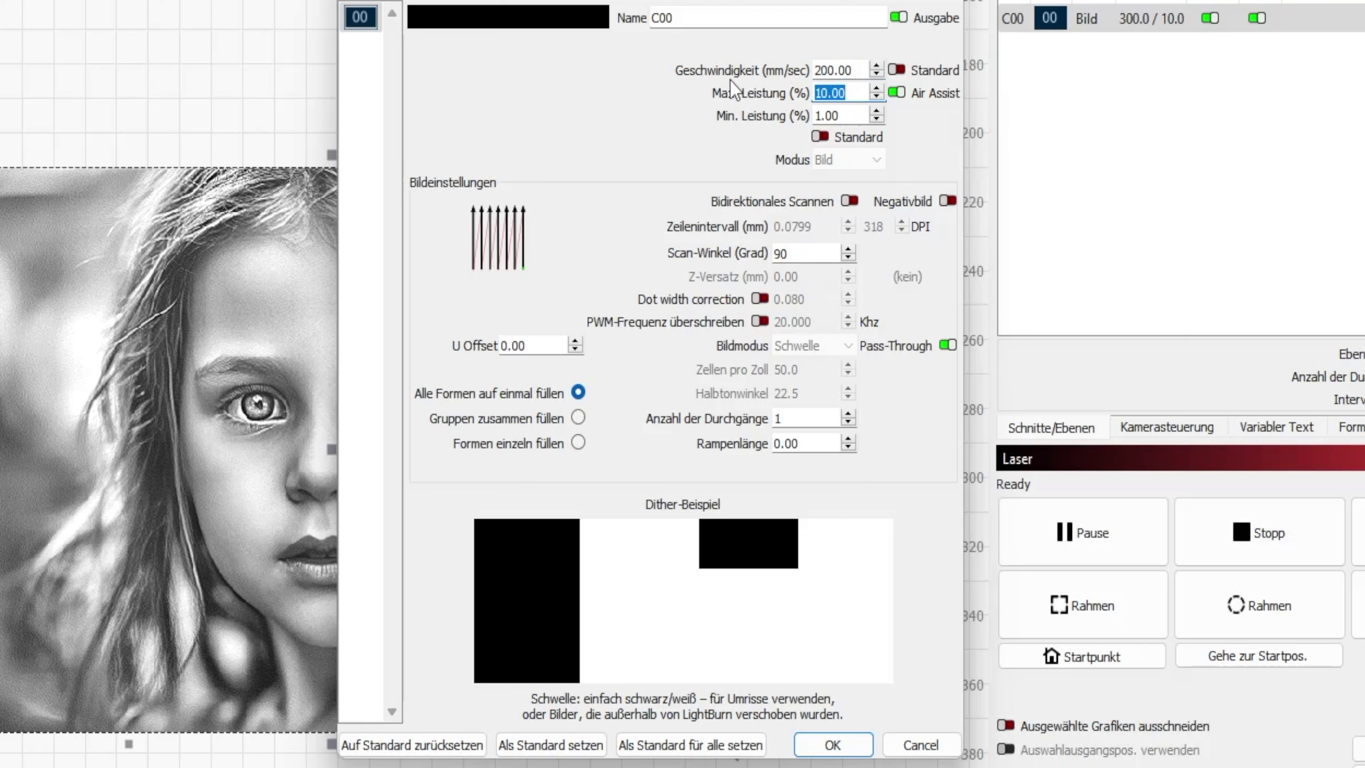
Set the image layer's max power to 18% and min power to 11%.
{"action": "type", "text": "18"}
{"action": "key", "text": "Tab"}
{"action": "type", "text": "11"}
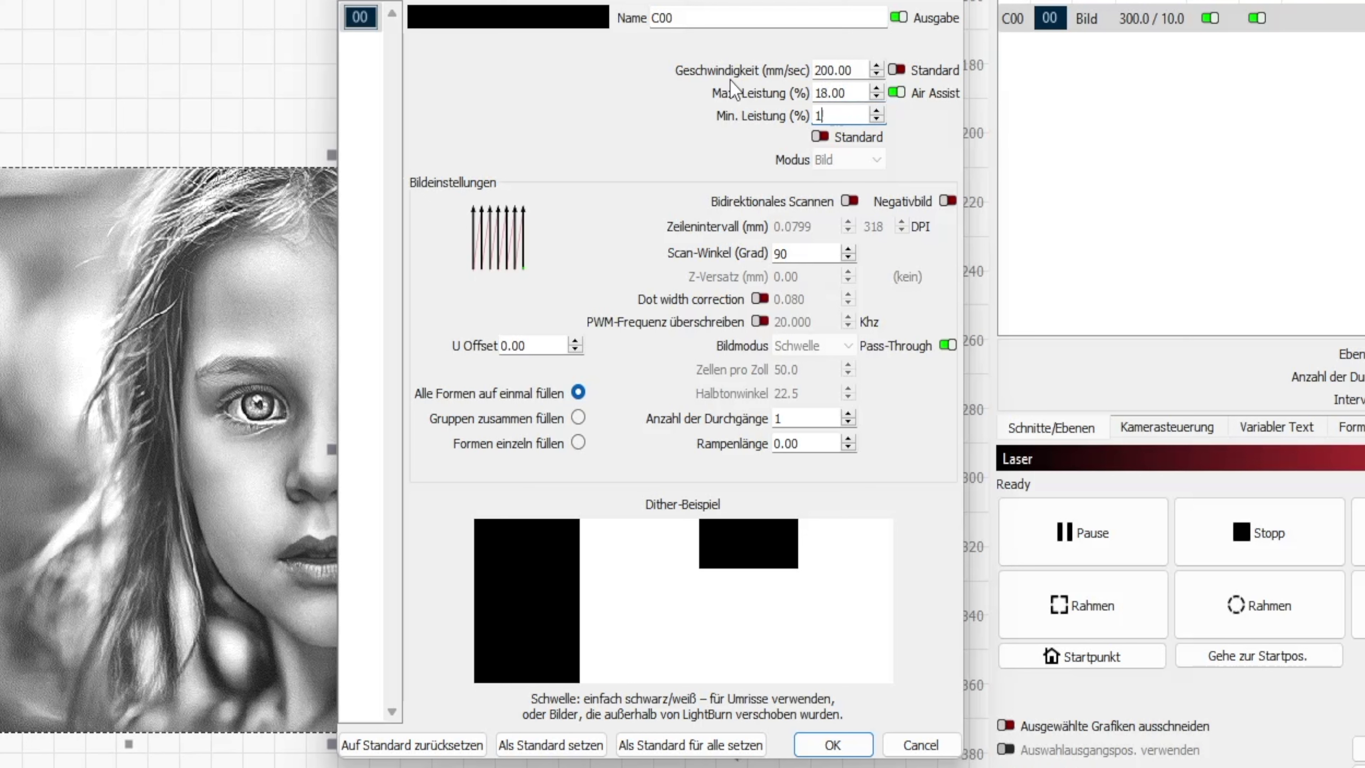
{"action": "key", "text": "Tab"}
Set the scan angle to 0° and keep pass-through enabled.
{"action": "key", "text": "Tab"}
{"action": "key", "text": "Tab"}
{"action": "key", "text": "Tab"}
{"action": "key", "text": "Tab"}
{"action": "key", "text": "Tab"}
{"action": "double_click", "coordinate": [788, 253]}
{"action": "type", "text": "0"}
{"action": "key", "text": "Tab"}
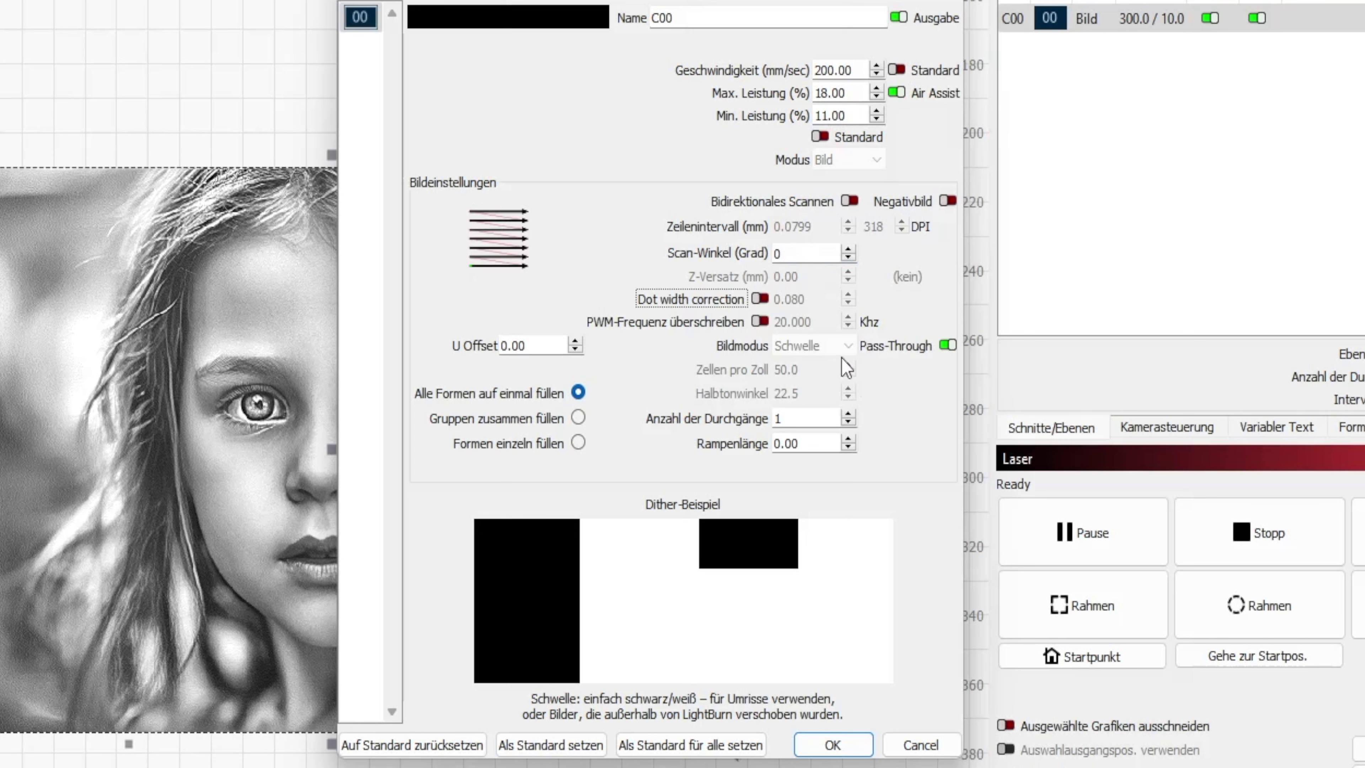
{"action": "left_click", "coordinate": [952, 357]}
{"action": "left_click", "coordinate": [949, 349]}
{"action": "left_click", "coordinate": [949, 349]}
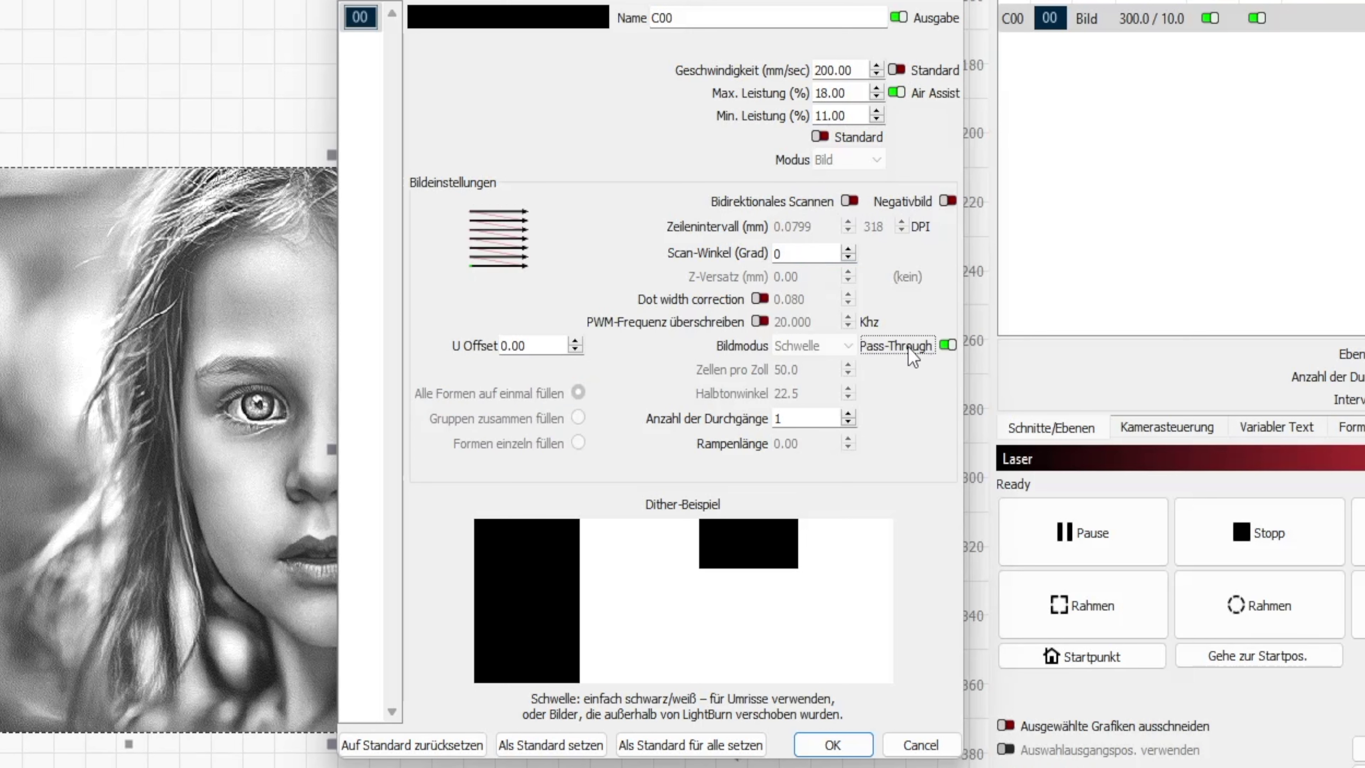
{"action": "left_click", "coordinate": [832, 744]}
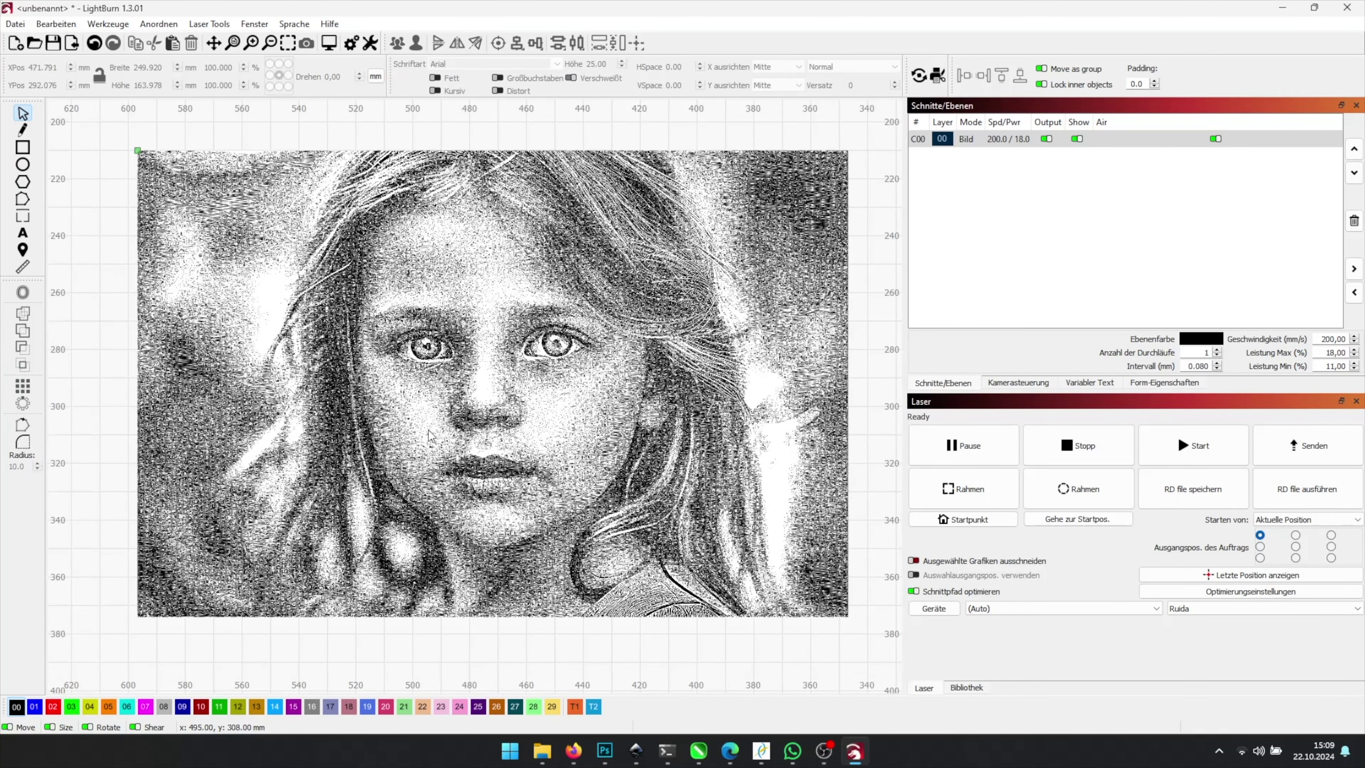
{"action": "scroll", "coordinate": [428, 430], "scroll_direction": "down", "scroll_amount": 2}
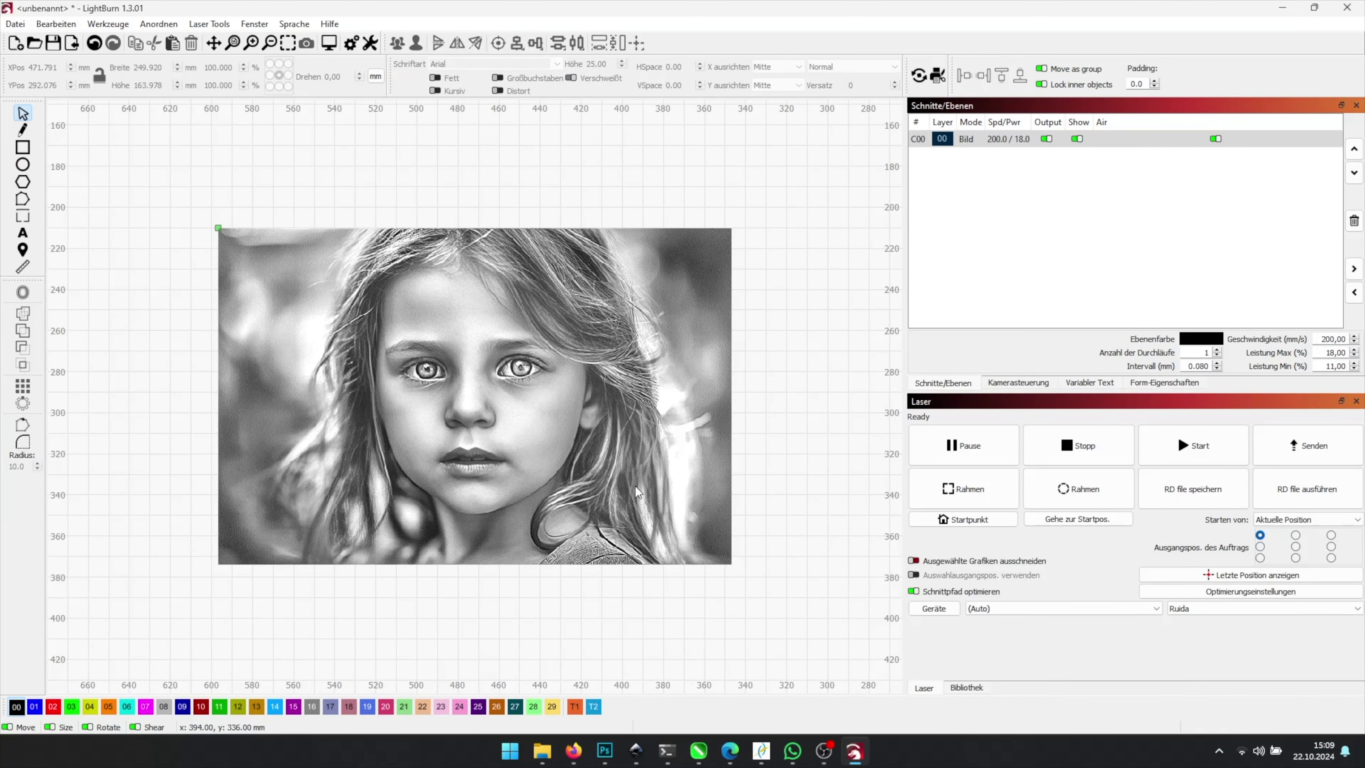